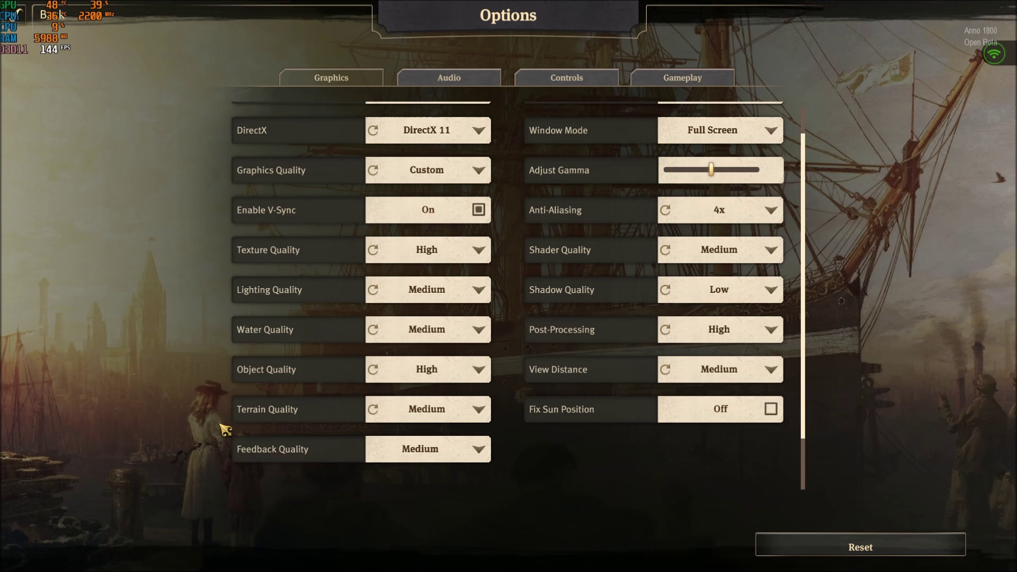
Examine the available levels for Texture Quality, Lighting Quality and Water Quality in the graphics options
click(414, 264)
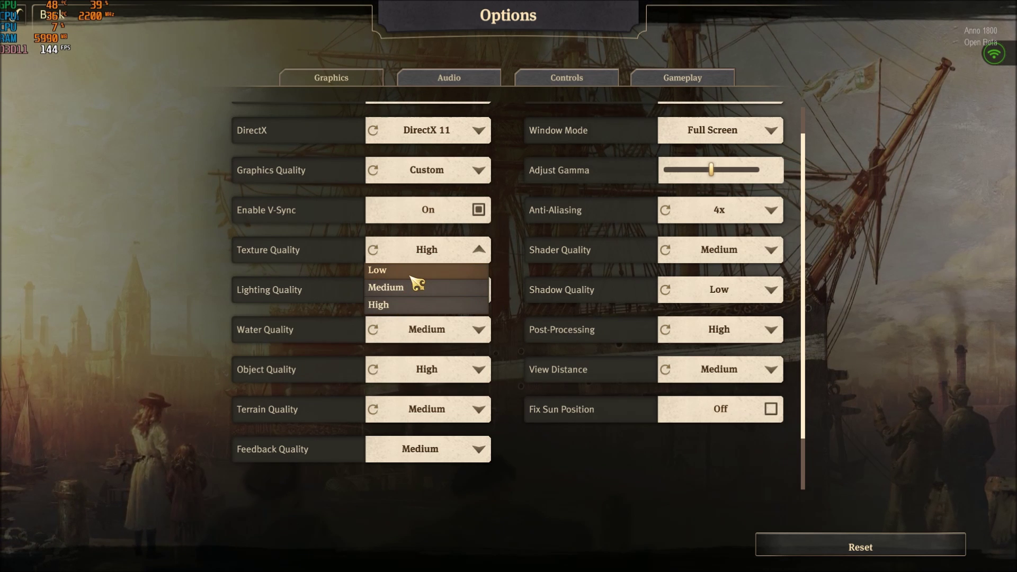
click(143, 261)
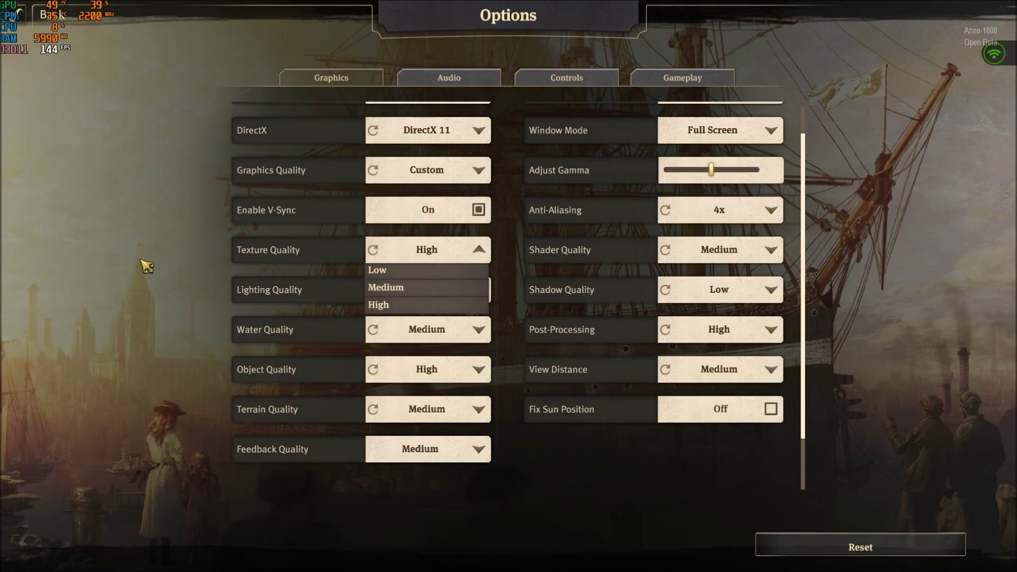
click(447, 295)
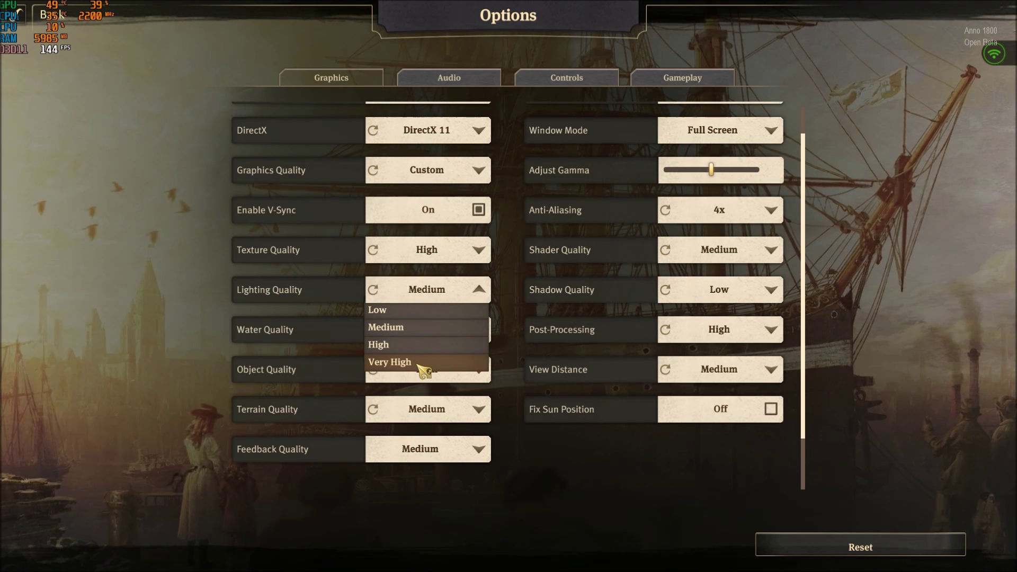
click(182, 313)
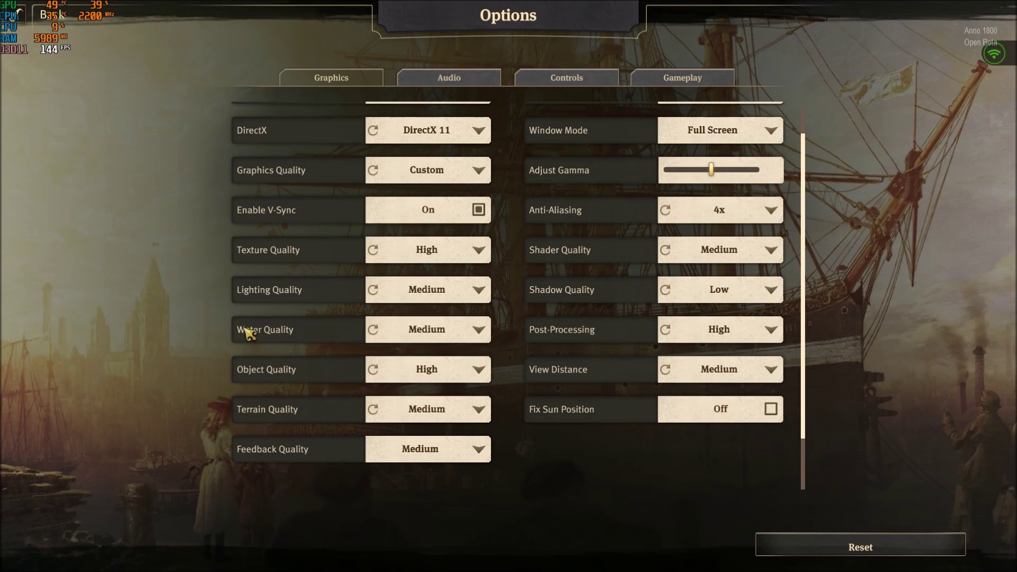
click(389, 330)
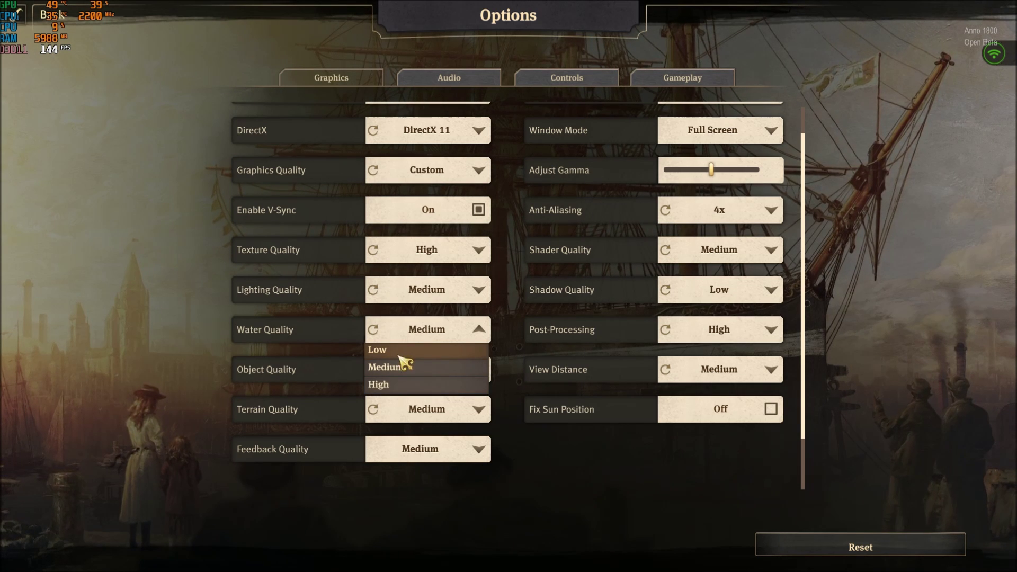
click(290, 326)
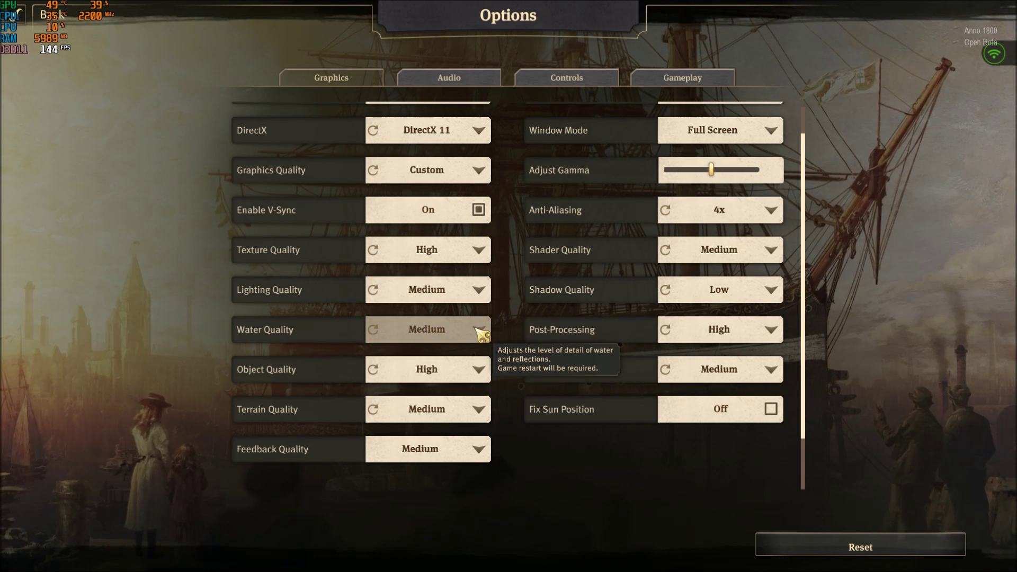
click(412, 334)
click(197, 333)
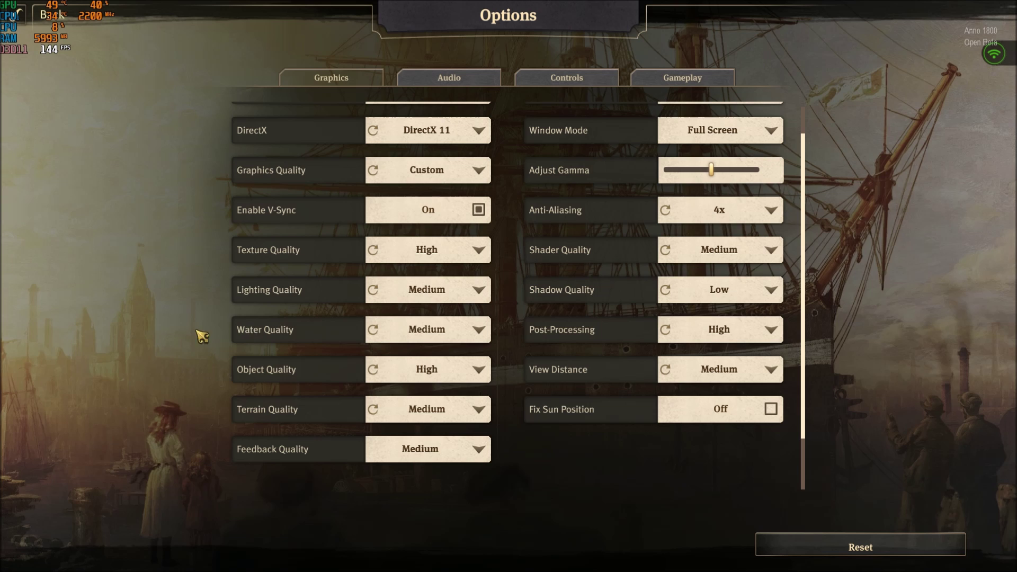
Examine the available levels for Object Quality and Terrain Quality, keeping Terrain Quality at Medium
click(411, 374)
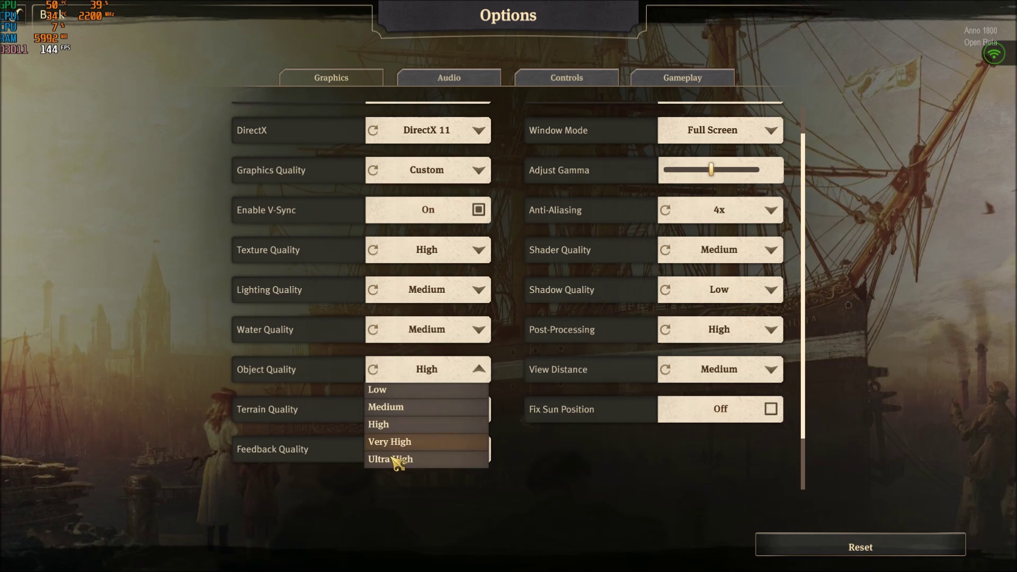
click(116, 369)
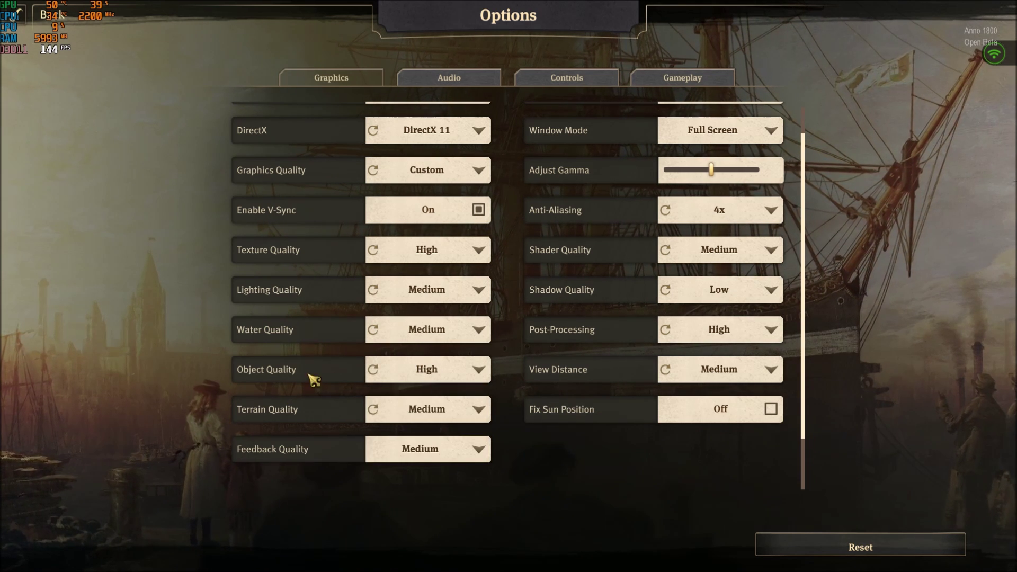
click(388, 375)
click(167, 343)
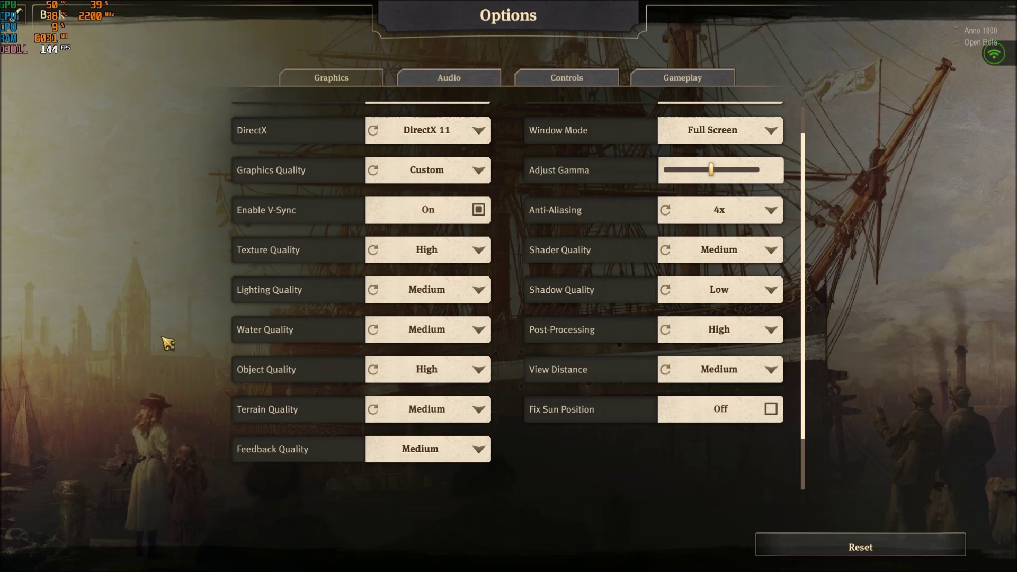
click(415, 416)
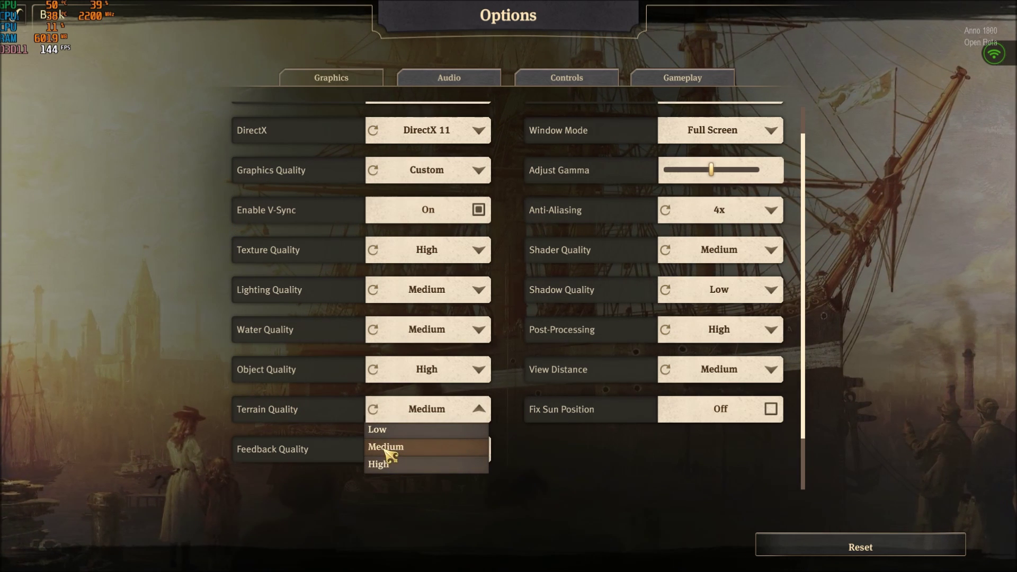
click(378, 447)
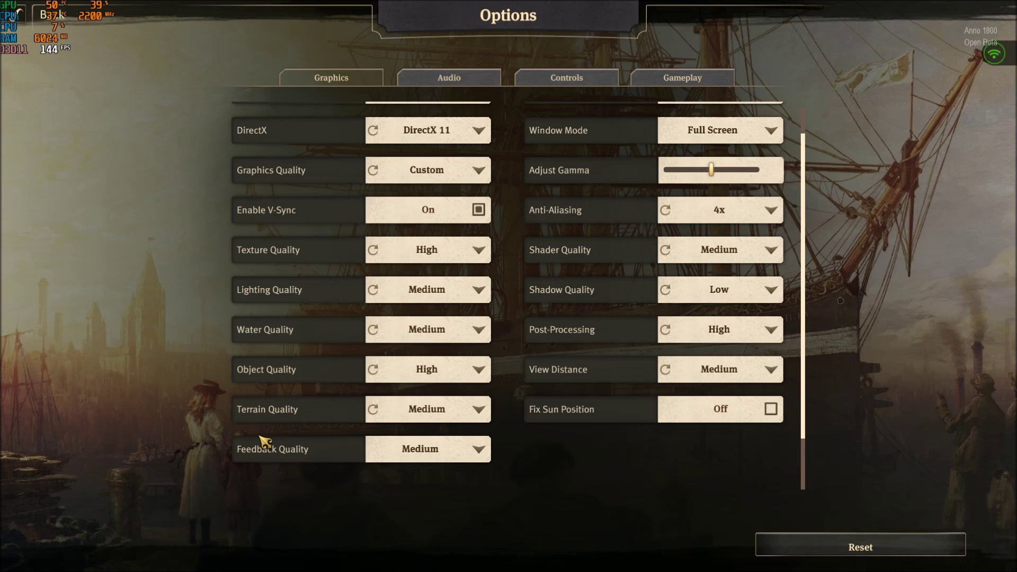
Review the levels for shader quality, shadow quality, post-processing and view distance, keeping Medium, Low, High and Medium respectively
click(727, 216)
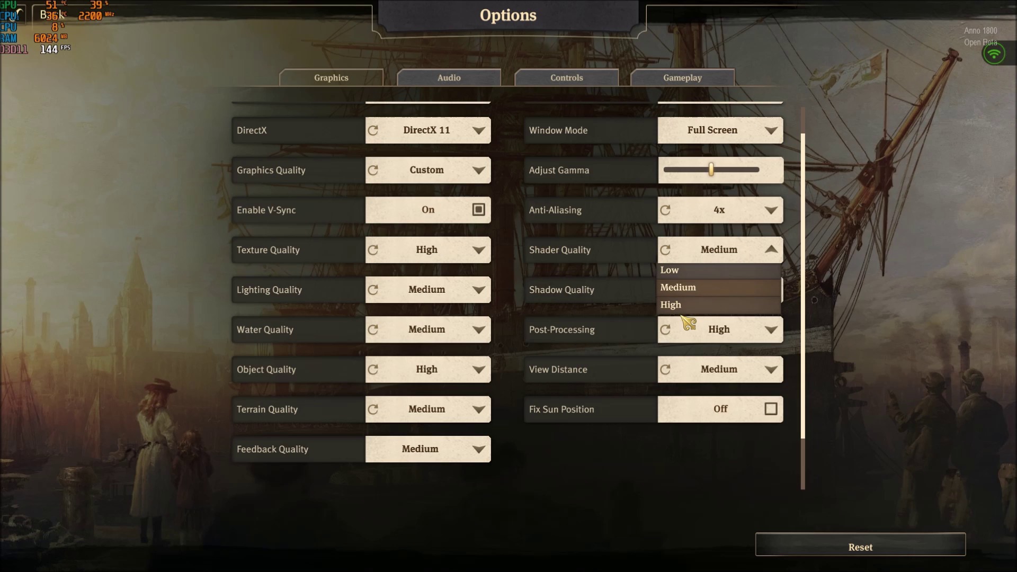
click(698, 289)
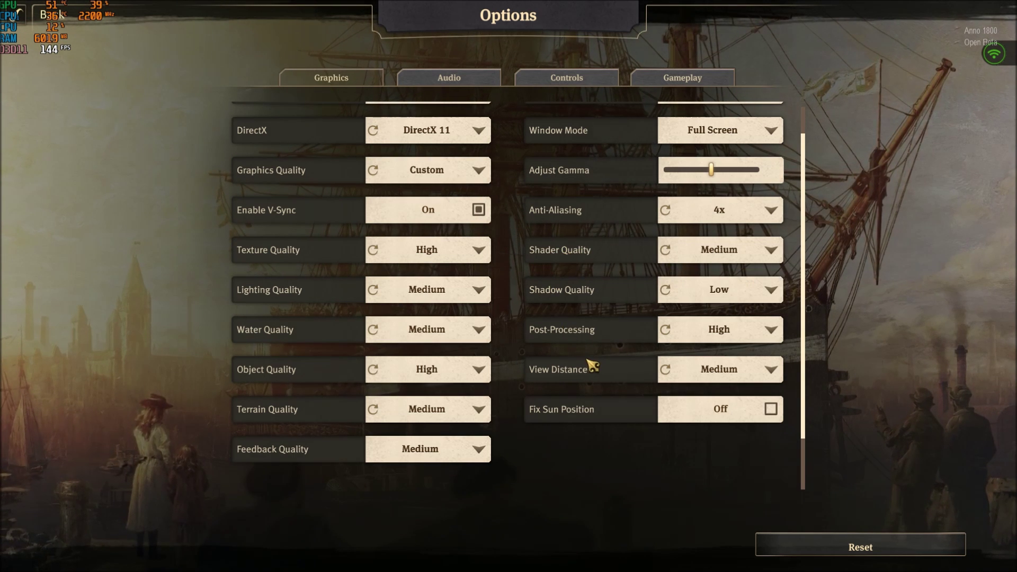
click(715, 296)
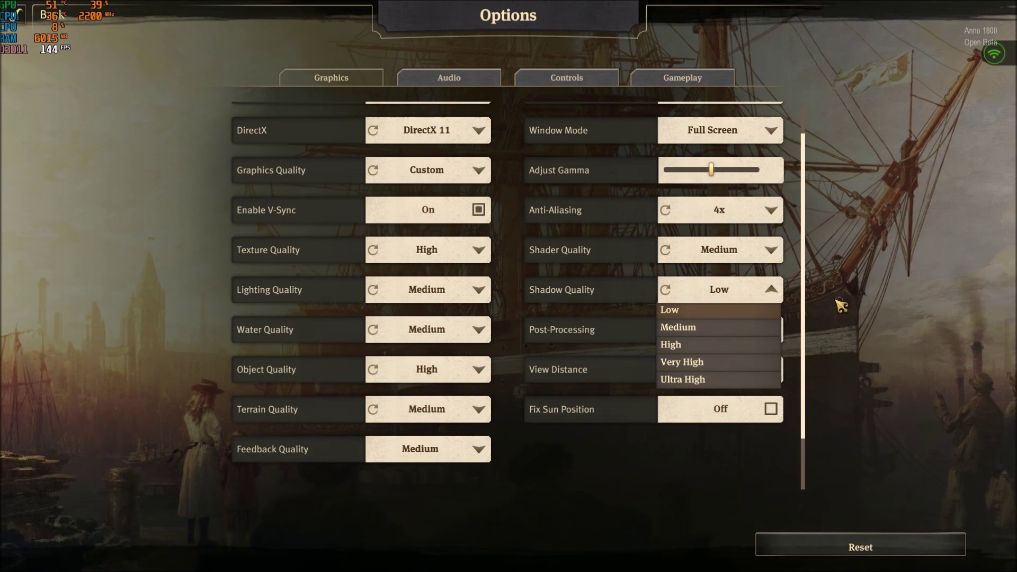
click(844, 300)
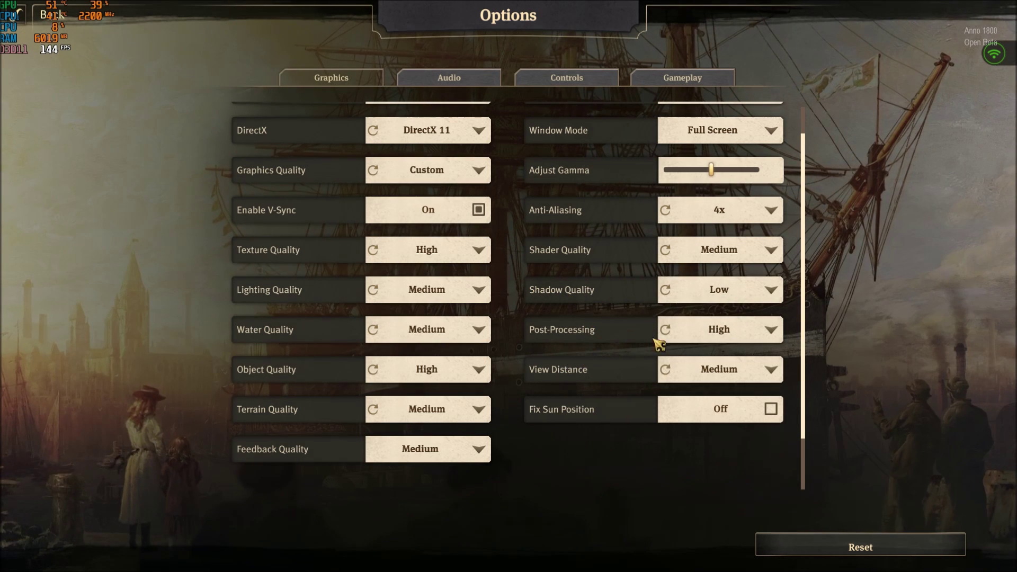
click(707, 332)
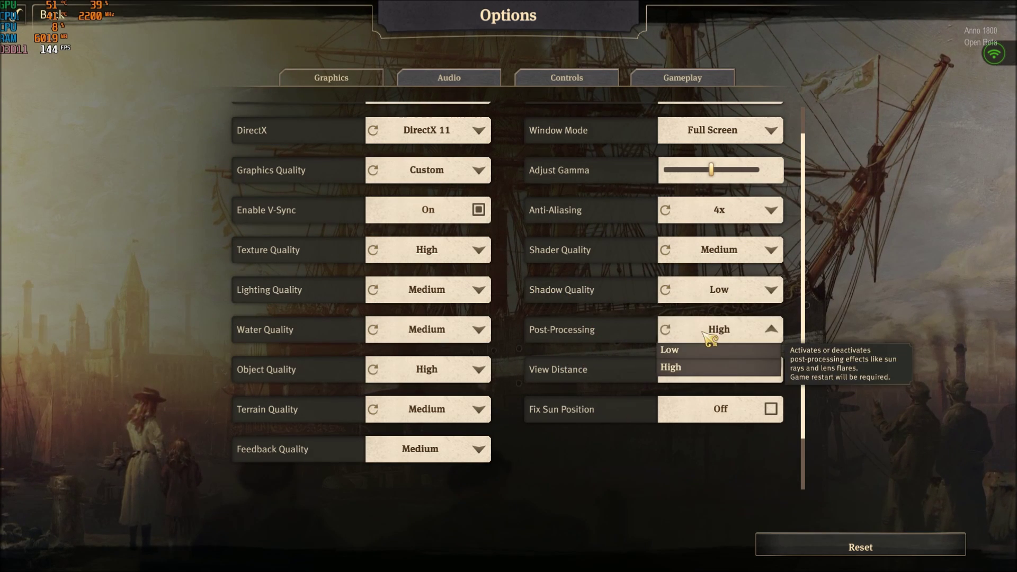
click(691, 366)
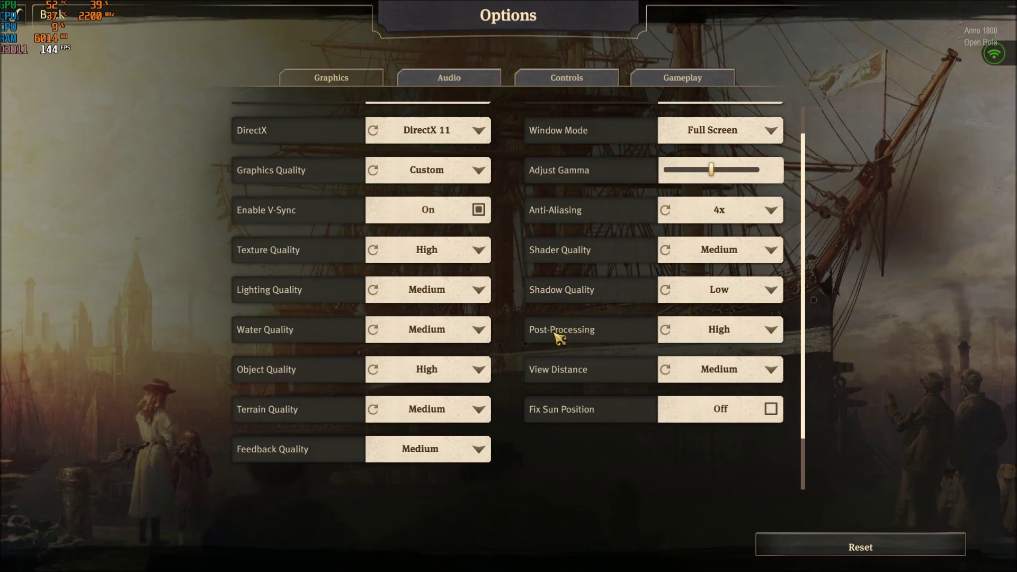
click(714, 374)
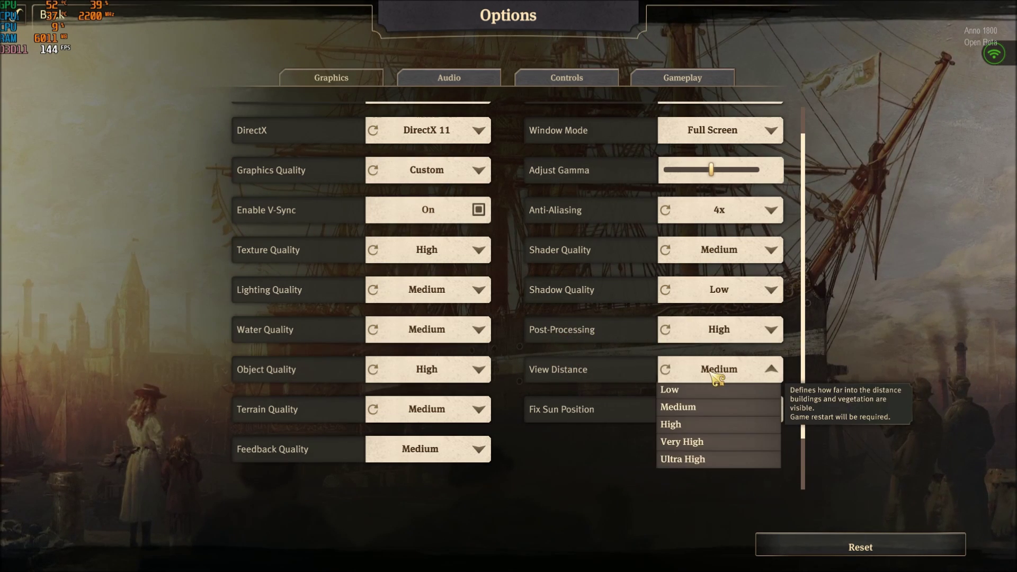
click(697, 406)
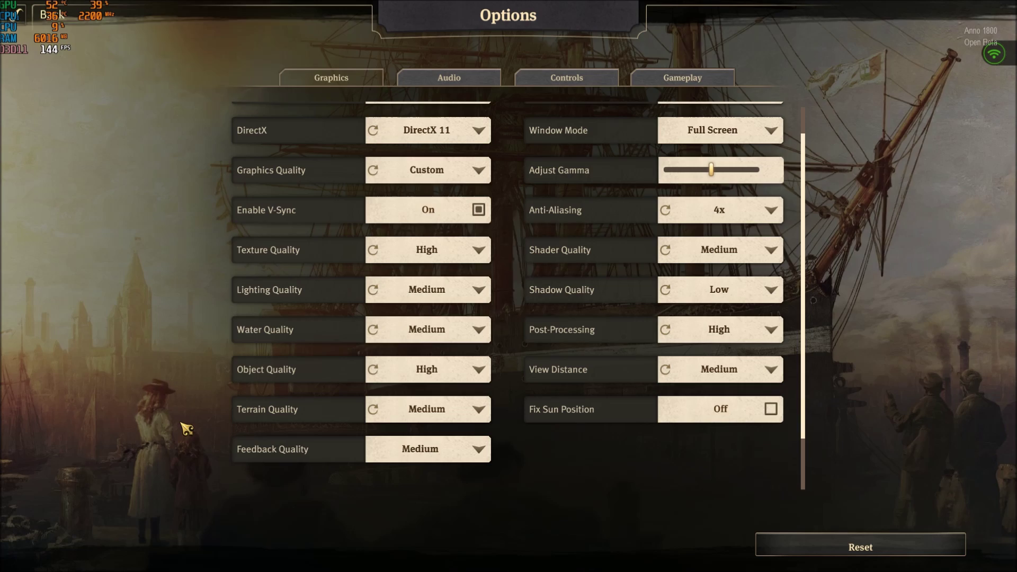
Switch to File Explorer and open the engine configuration file from the Anno 1800 Open Beta config folder in Notepad
key(alt+Tab)
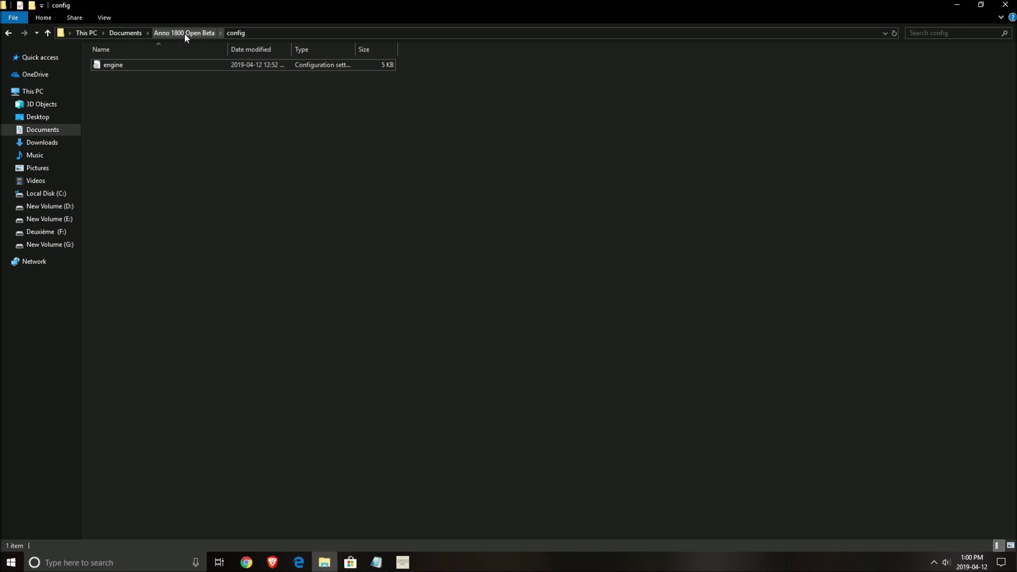
double_click(118, 66)
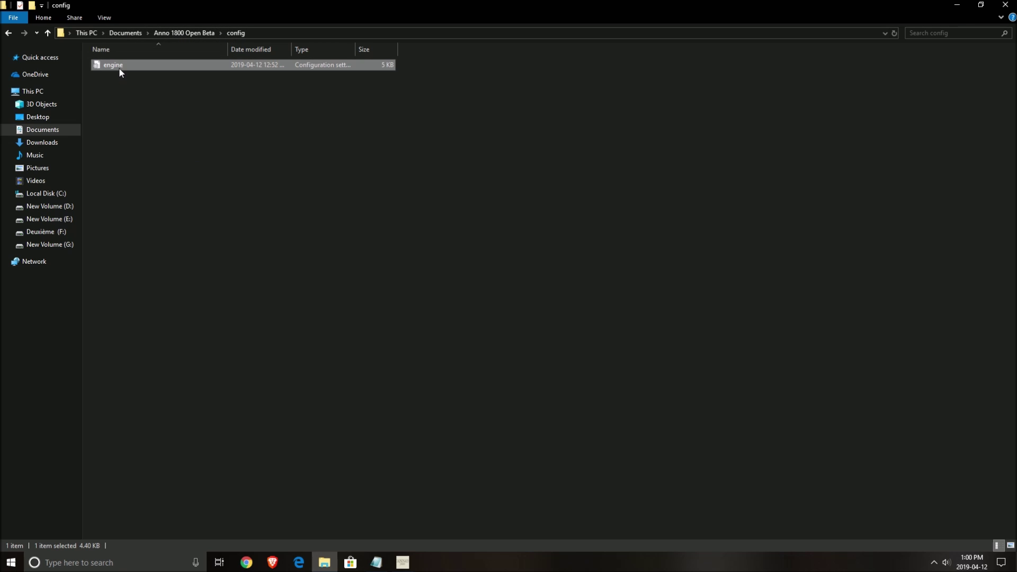
click(795, 212)
click(374, 132)
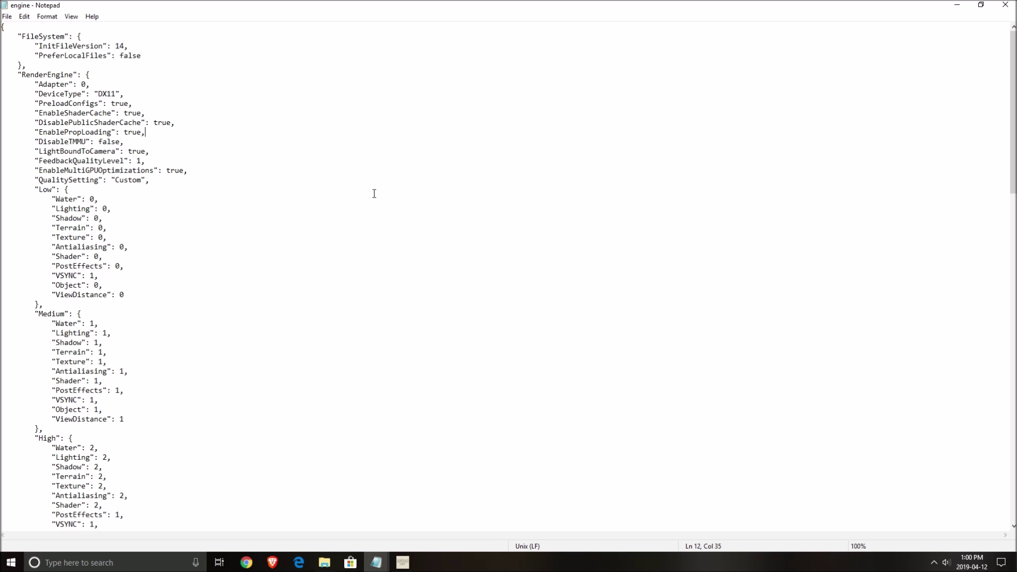
Examine the engine file's window, gameplay and sound sections and compare the Custom block with the other quality presets
scroll(335, 279, down, 20)
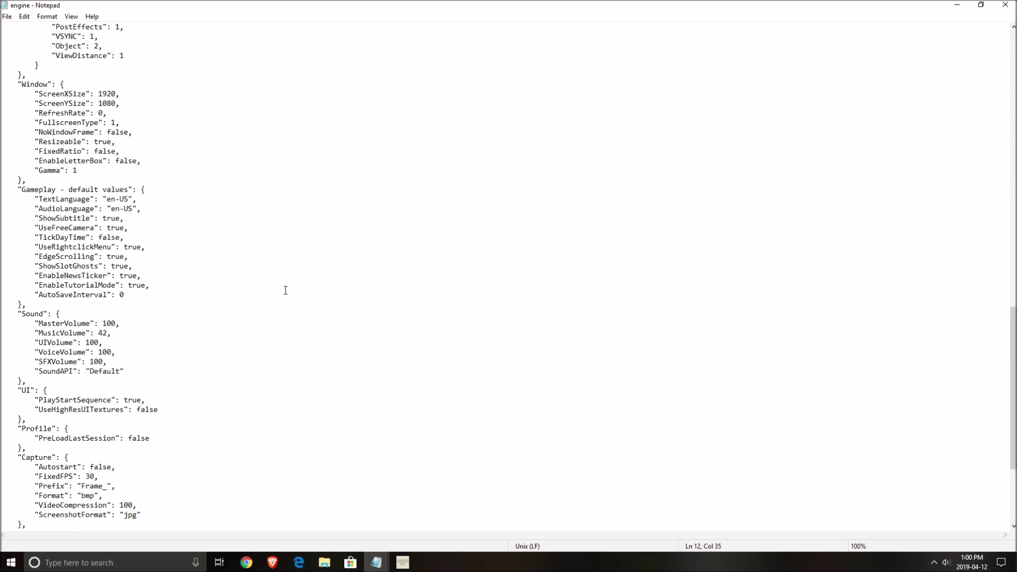
scroll(308, 284, down, 6)
scroll(142, 261, up, 6)
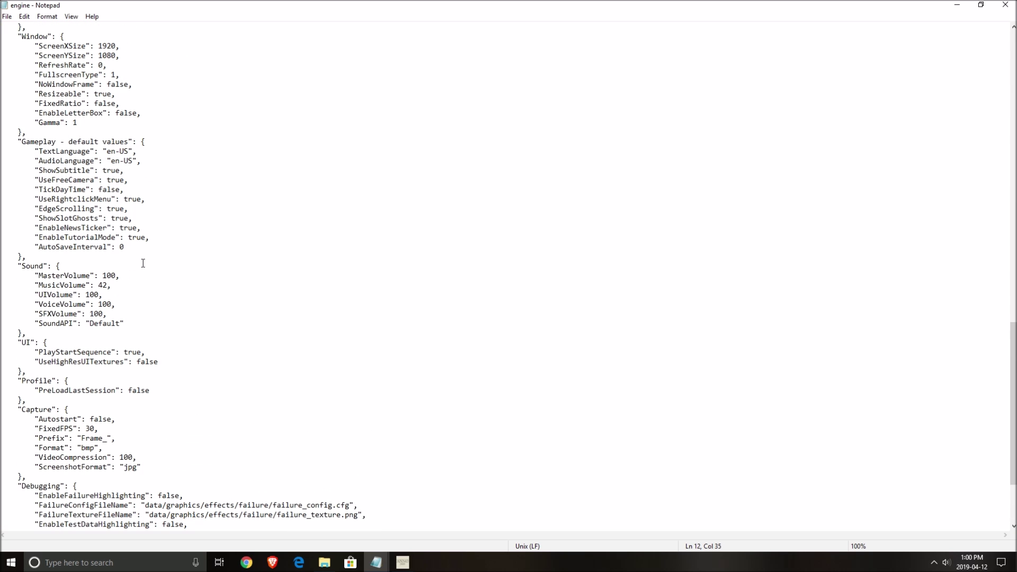
scroll(96, 143, up, 5)
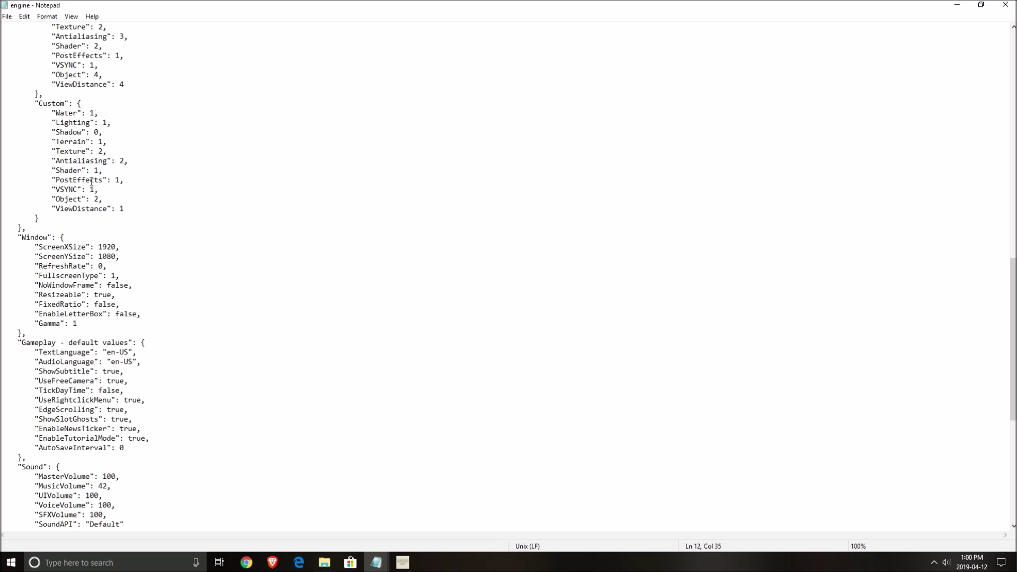
drag(36, 104, 9, 103)
click(127, 208)
scroll(140, 197, up, 1)
scroll(141, 197, up, 20)
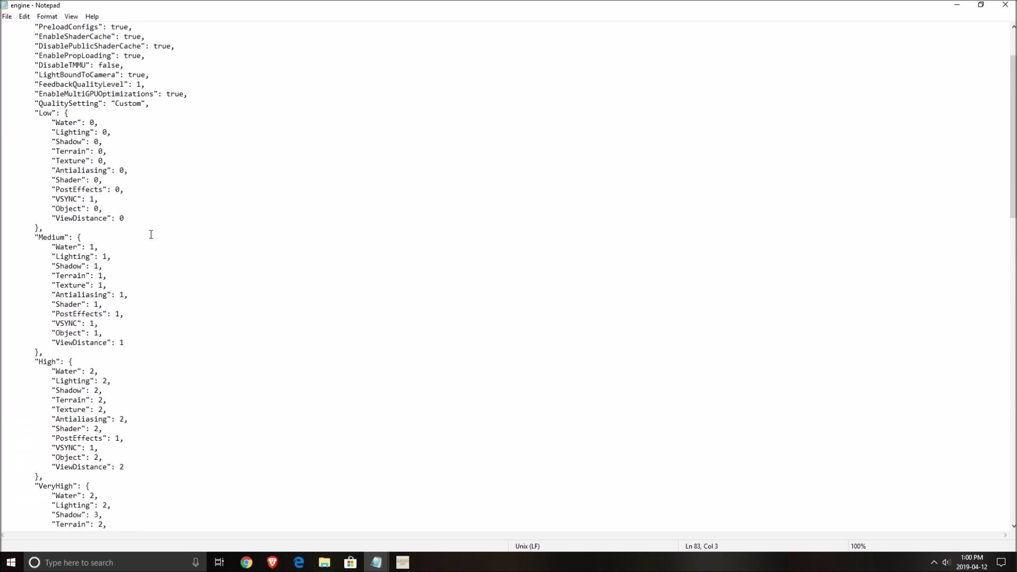
scroll(142, 233, down, 10)
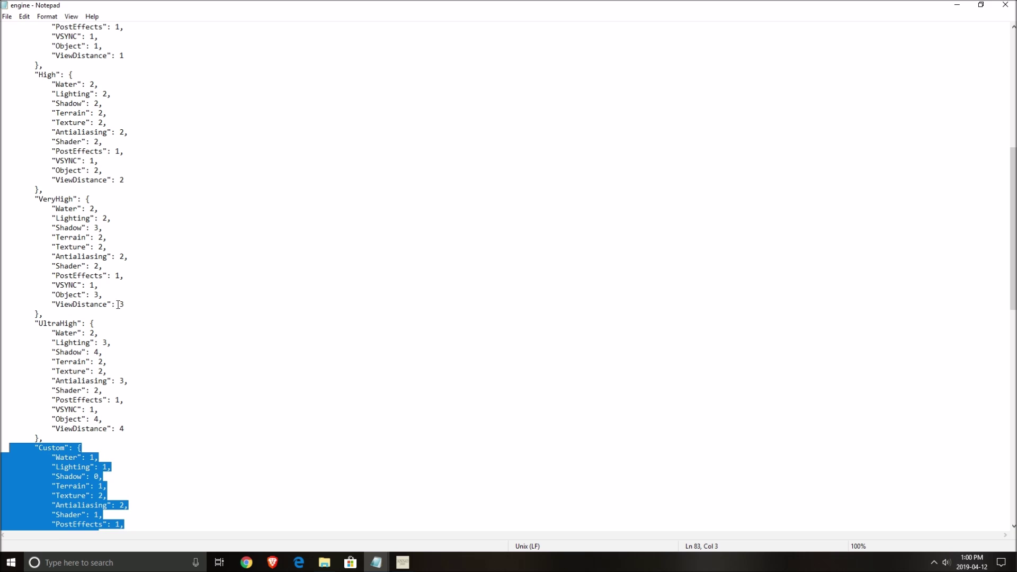
Set the Shadow value in the VeryHigh preset block to 0
click(87, 218)
drag(35, 199, 143, 286)
click(143, 286)
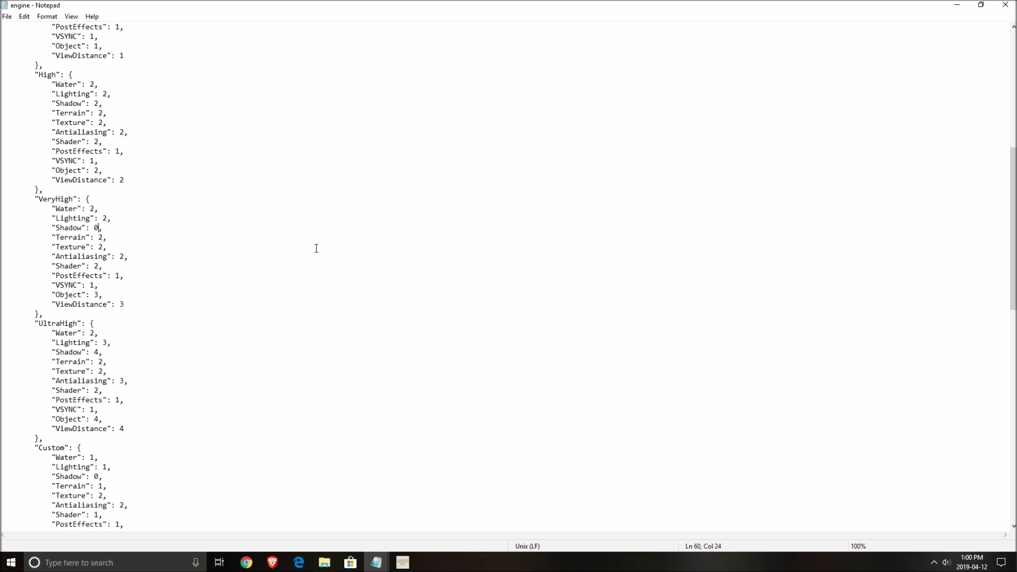
Review the RenderEngine options from DeviceType onward and the file's remaining sections, and minimise the file's window
scroll(316, 249, up, 13)
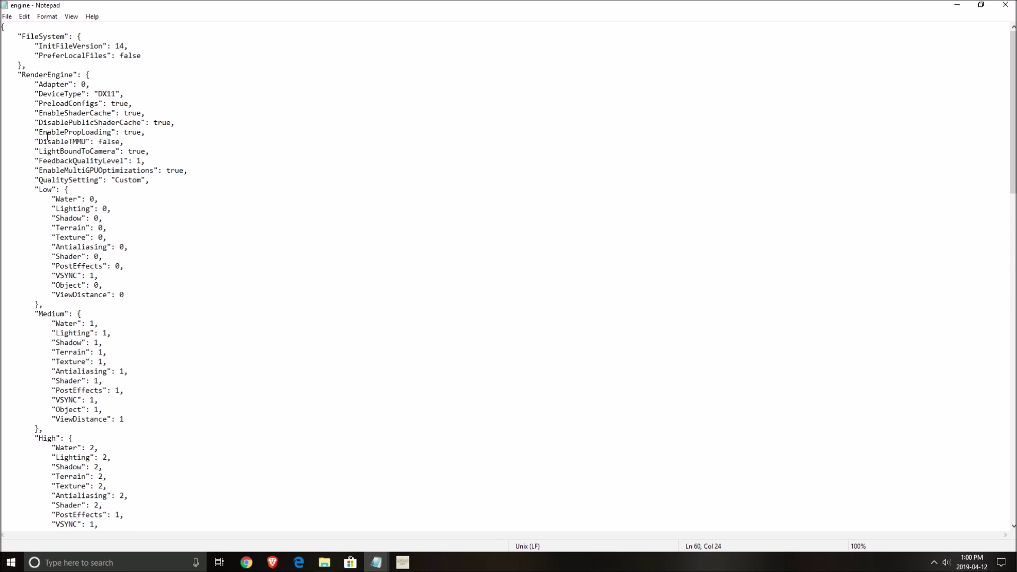
drag(6, 93, 151, 172)
click(250, 160)
scroll(280, 208, down, 15)
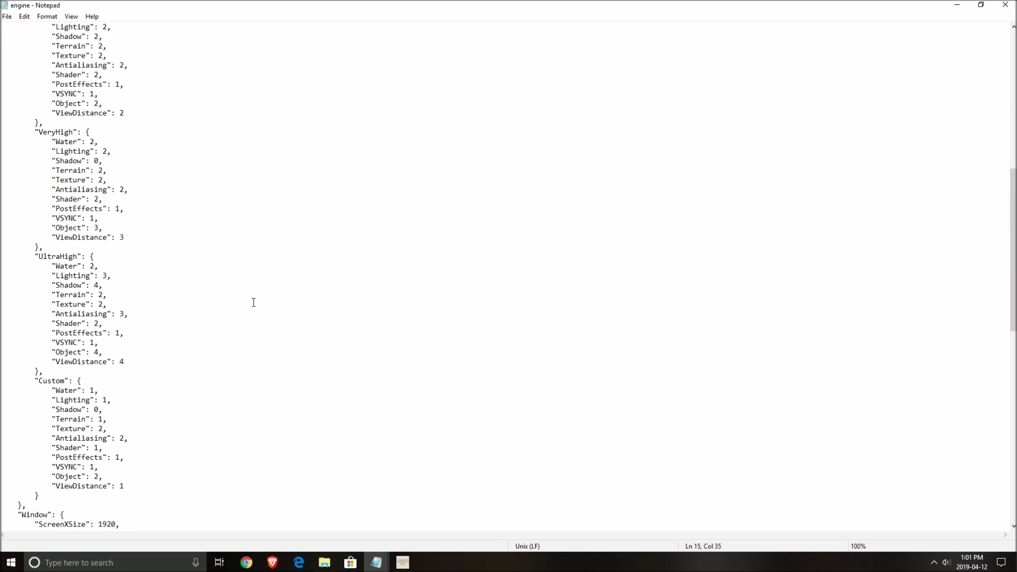
scroll(253, 302, down, 20)
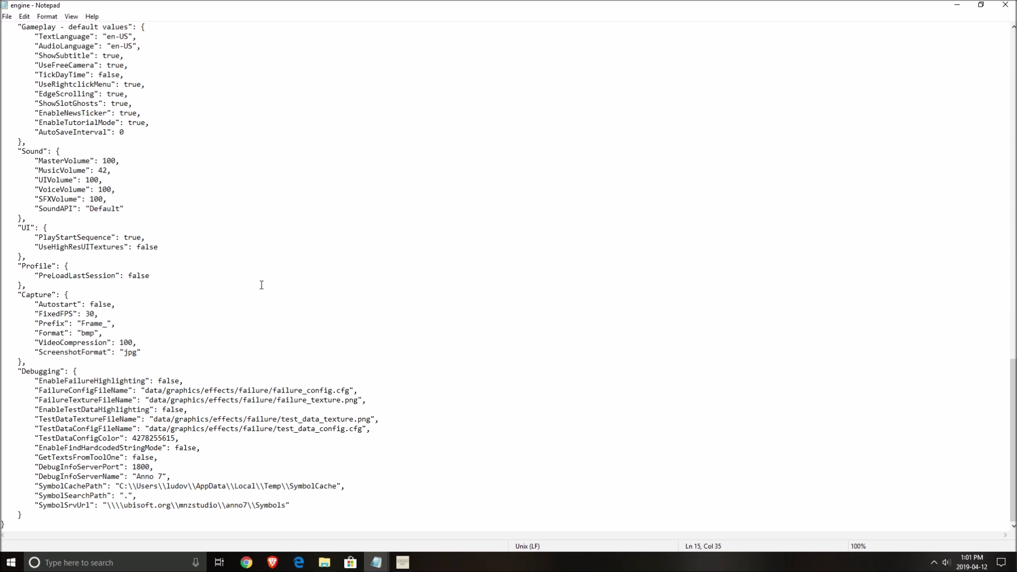
scroll(261, 285, up, 20)
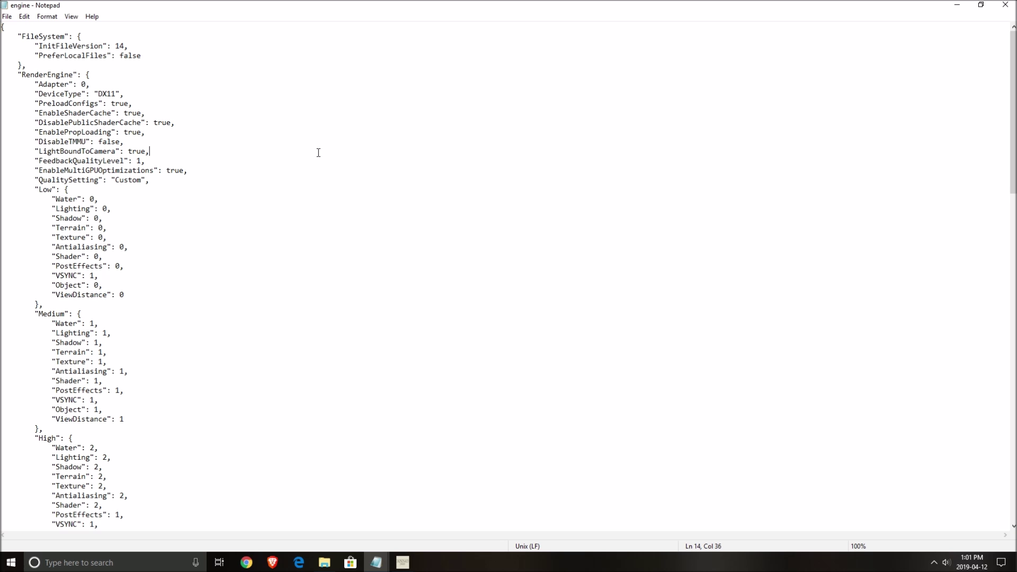
click(960, 6)
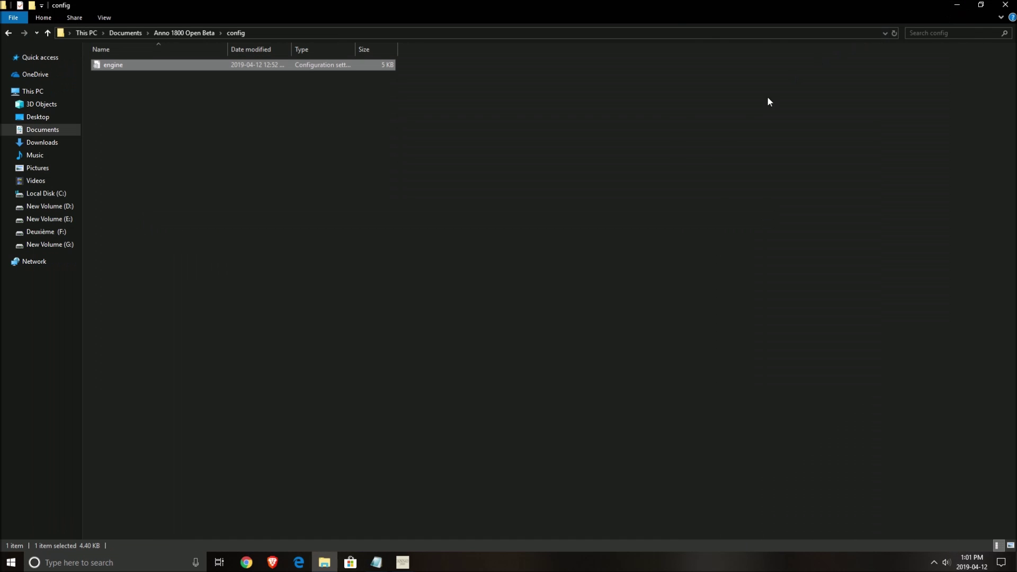
Switch to the running Intelligent standby list cleaner and move its window slightly nearer the centre of the desktop
click(934, 564)
click(943, 542)
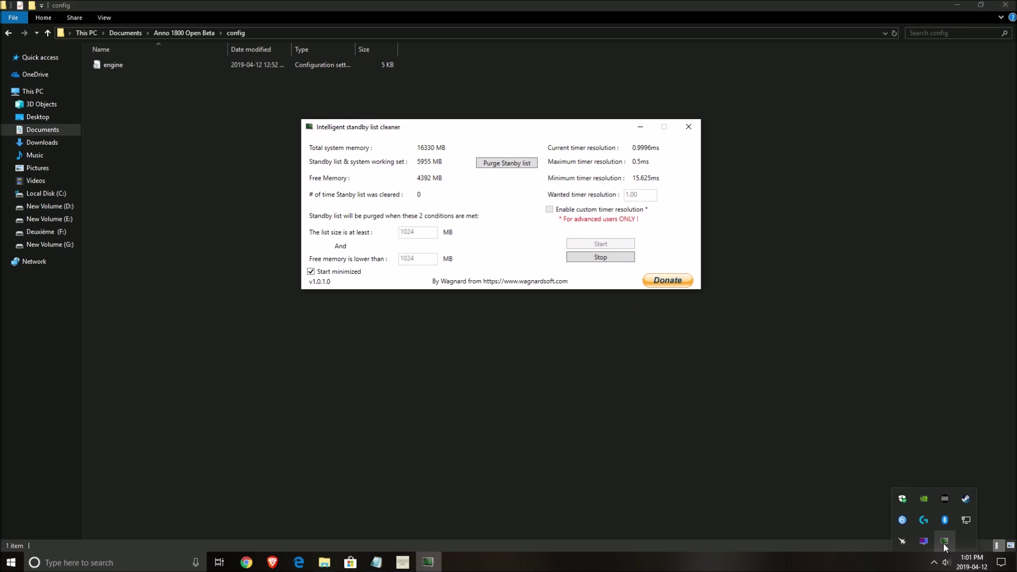
drag(493, 129, 470, 155)
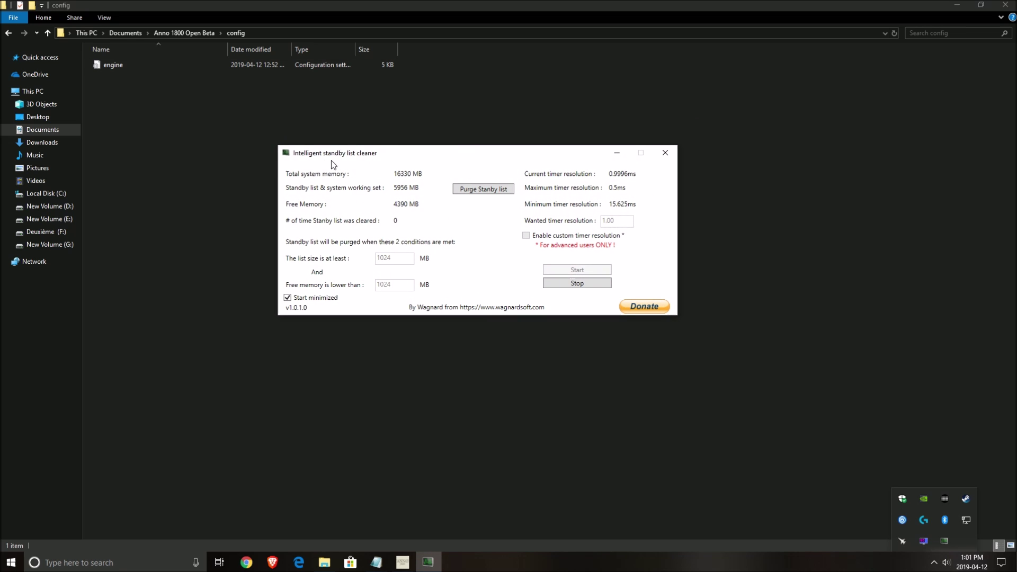
click(349, 159)
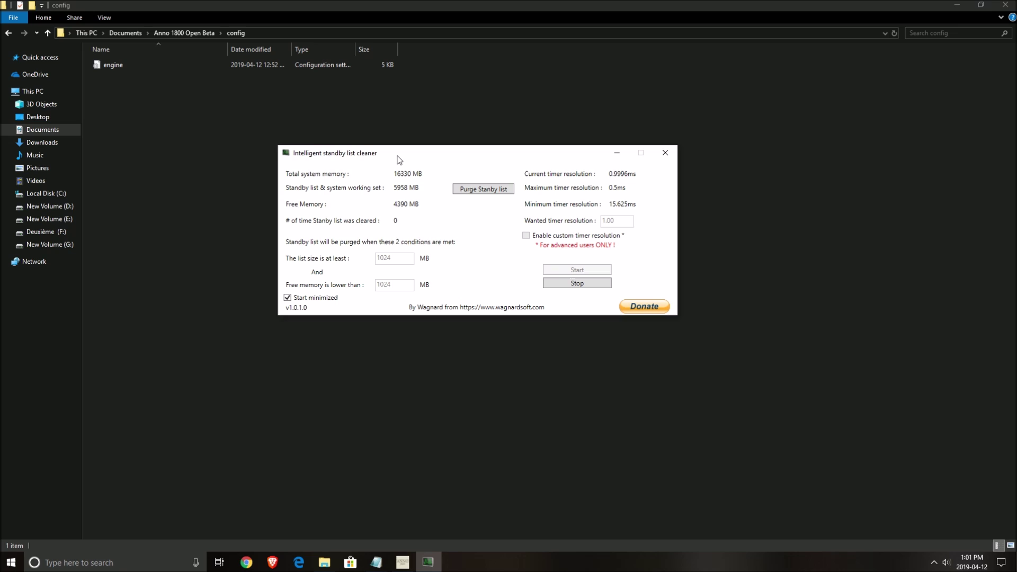